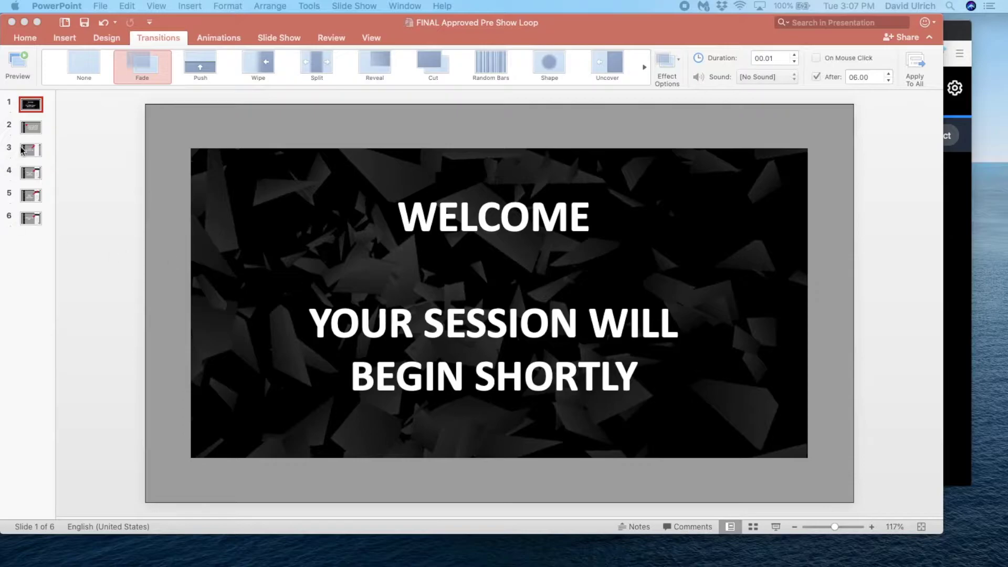
Step the PowerPoint deck from slide 2 to the final slide 6, then drag it off screen
left_click(28, 129)
left_click(27, 129)
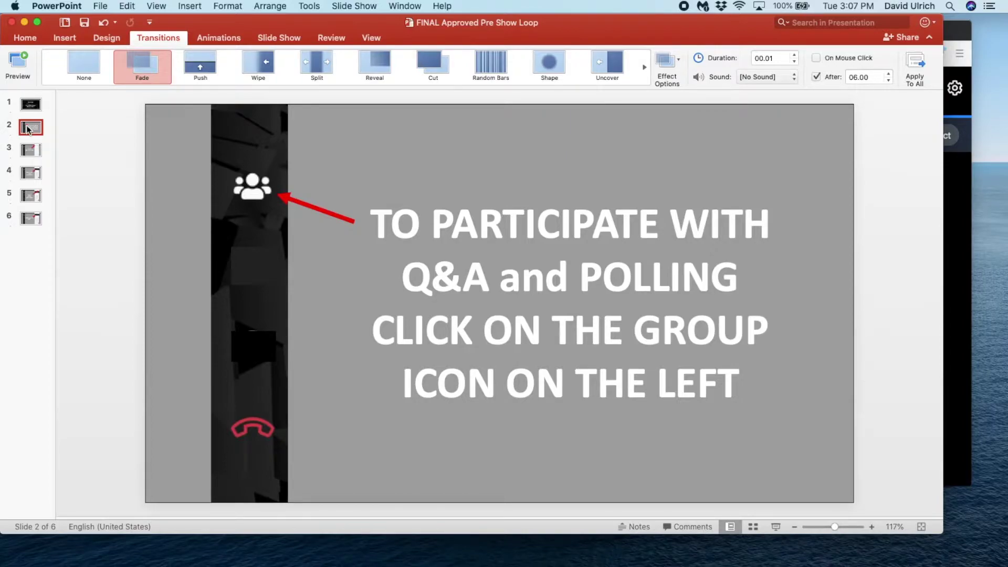
key("Down")
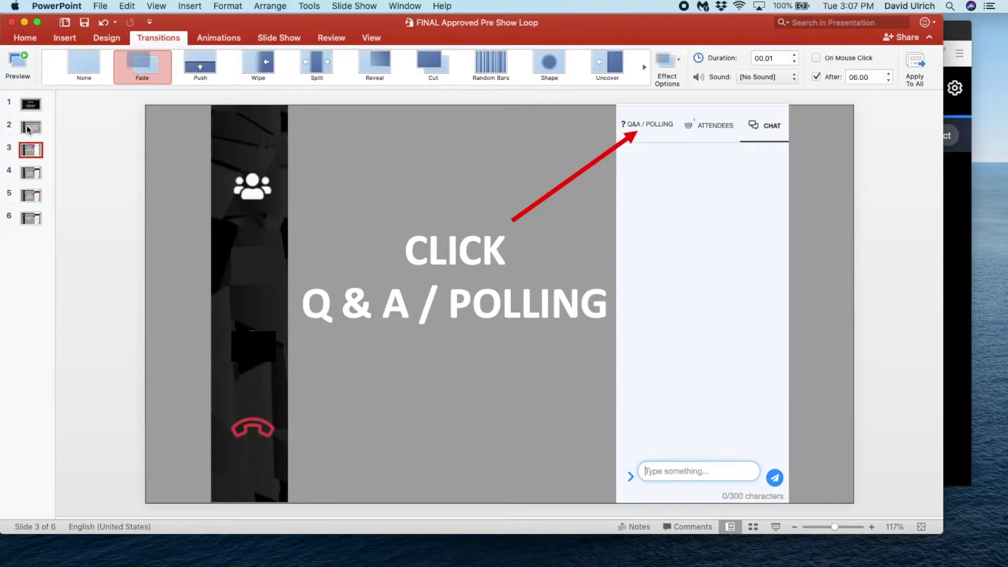
key("Down")
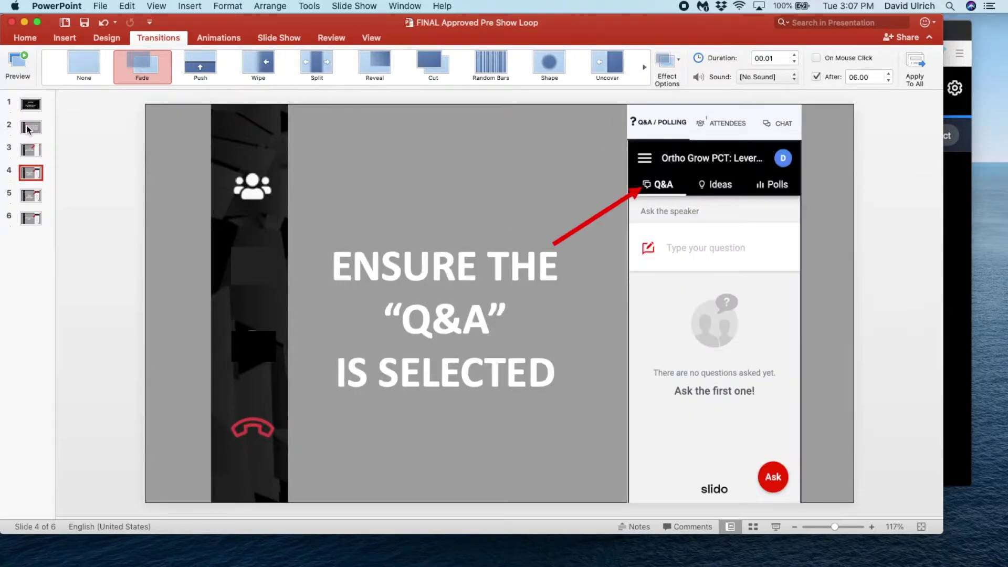
key("Down")
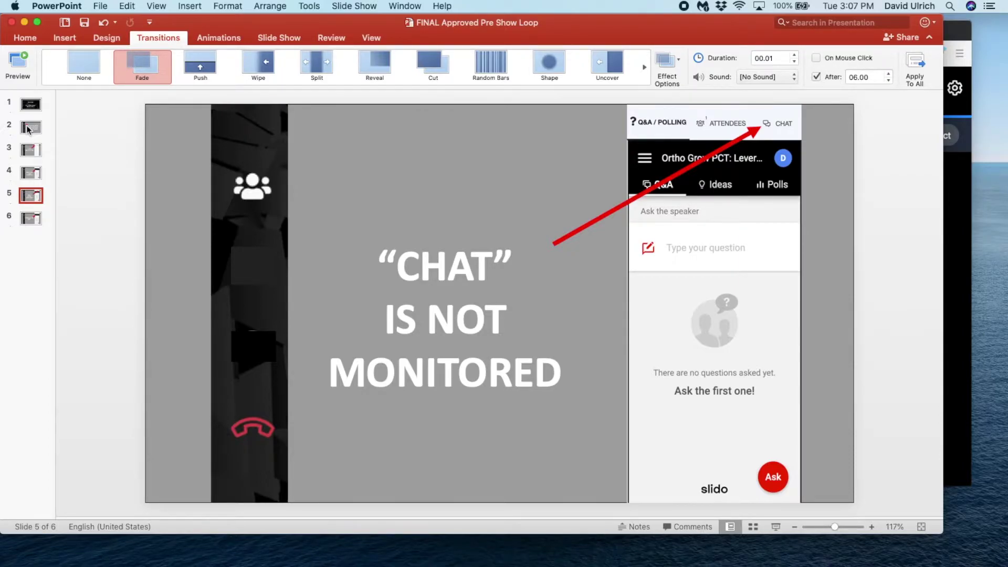
key("Down")
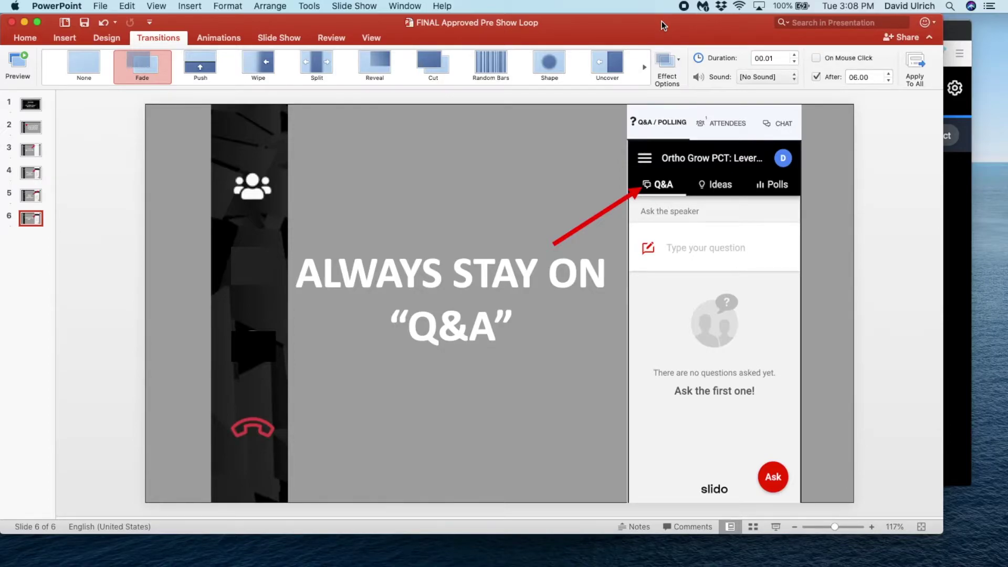
left_click_drag(662, 21, 0, 24)
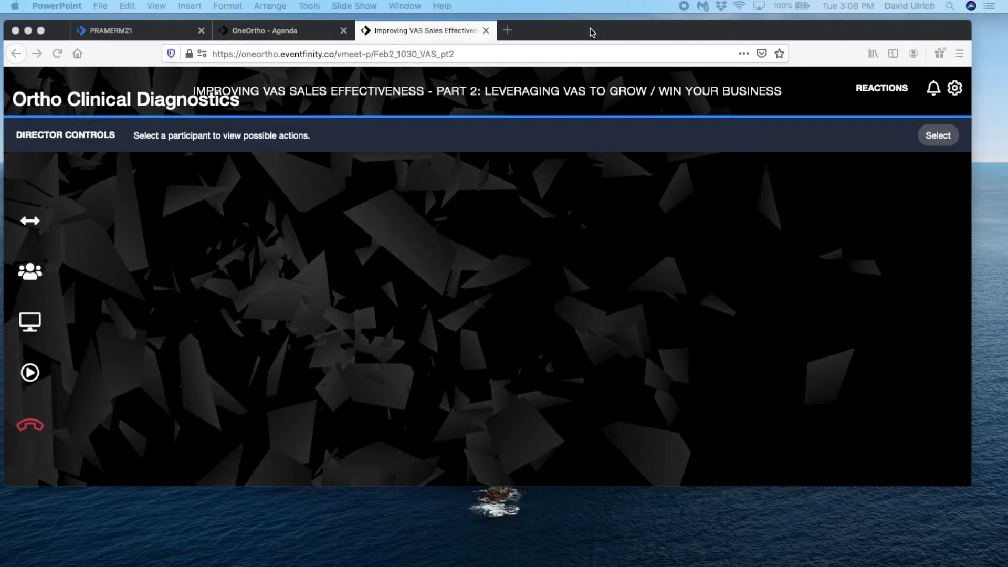
Open the Eventfinity session's participation panel and switch it from Attendees to the Q&A / Polling tab
mouse_move(590, 32)
left_mouse_down()
mouse_move(587, 53)
mouse_move(594, 37)
left_mouse_up()
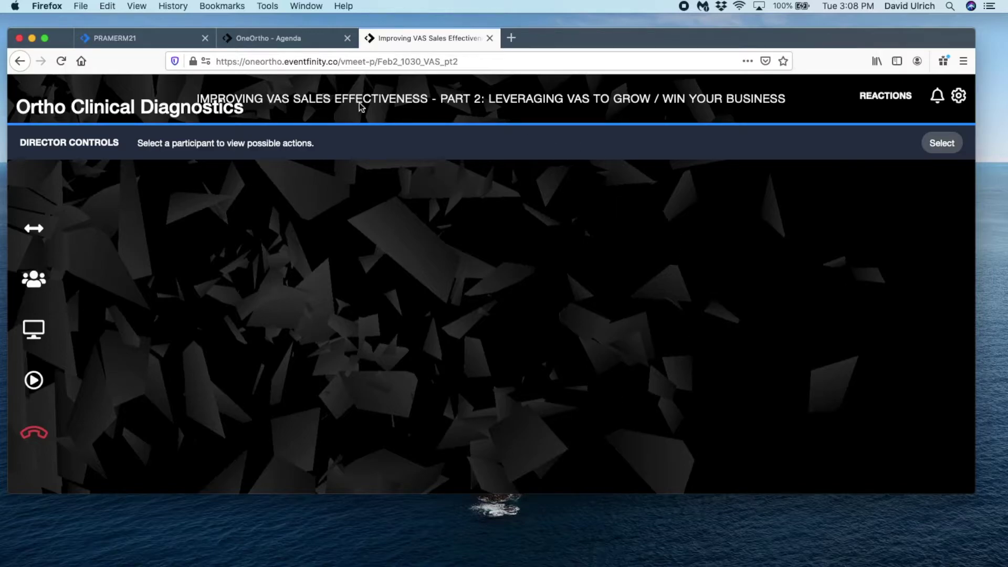
left_click(33, 278)
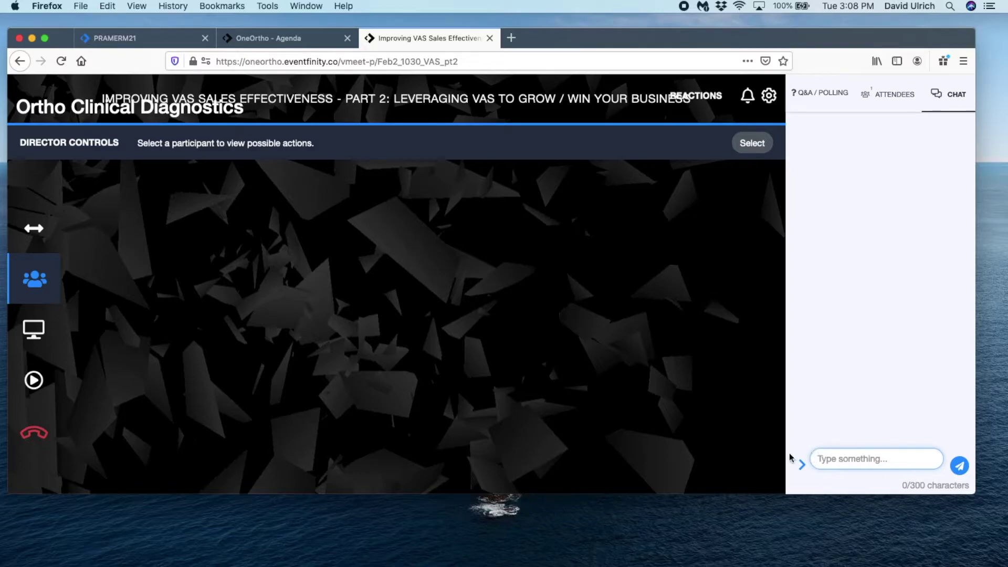
left_click(915, 90)
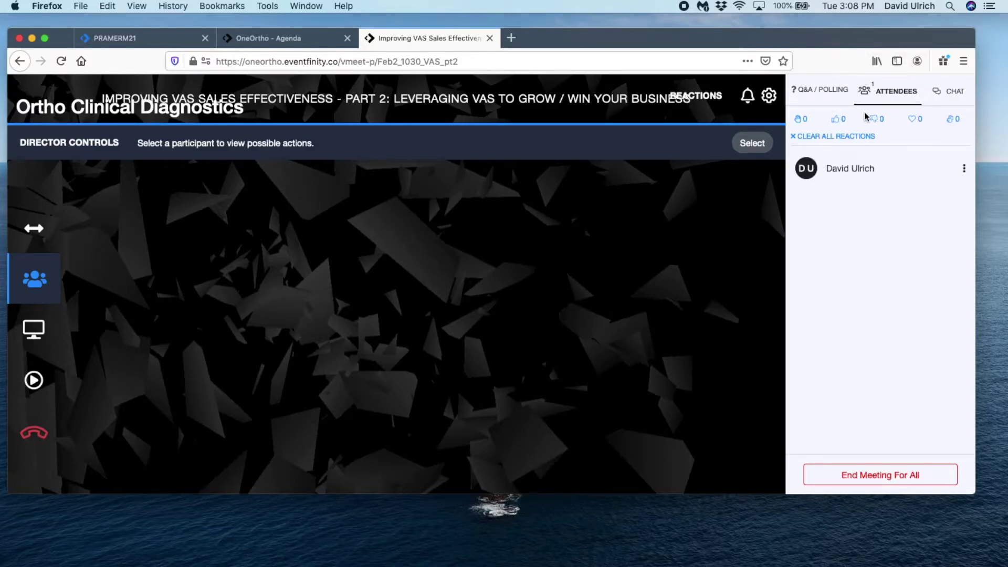
mouse_move(662, 97)
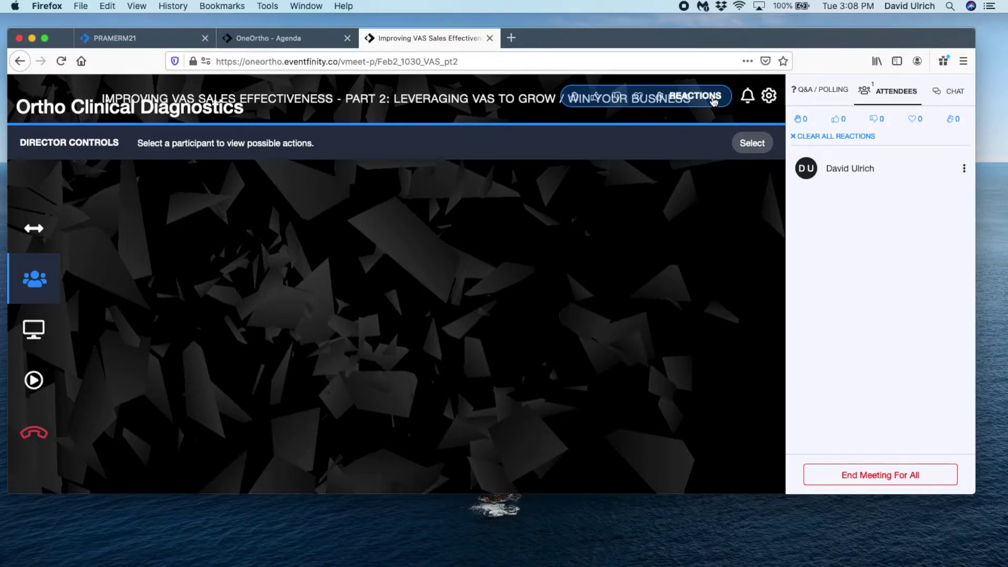
left_click(816, 92)
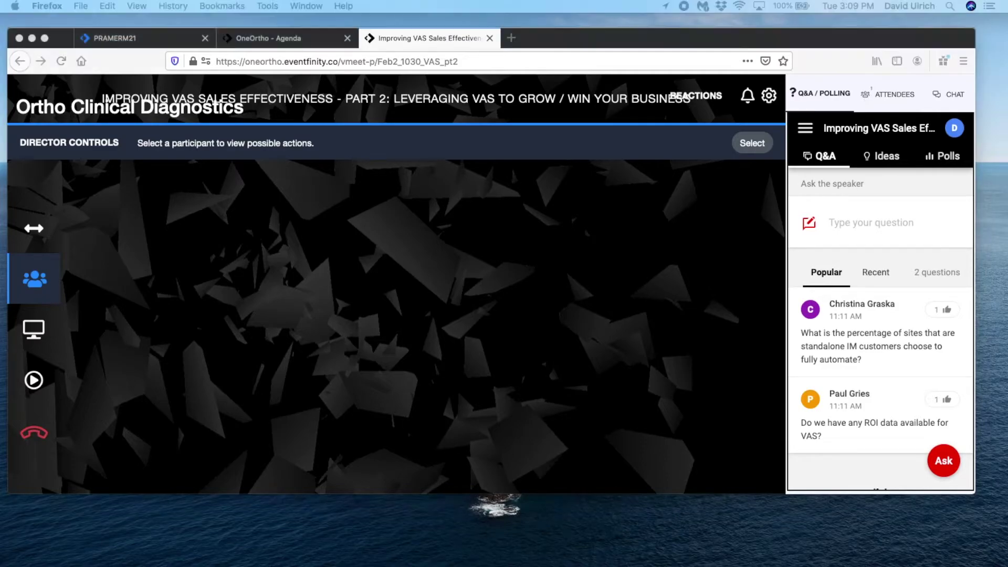
Bring the Slido Live polls page for #VASSalesP2 forward, shift it left and narrow it
key("super+Tab")
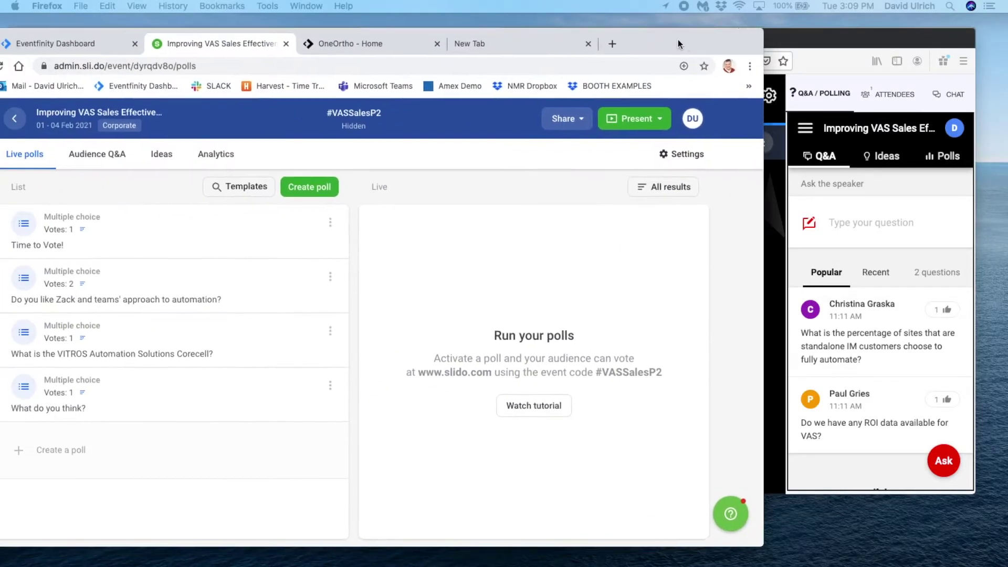
left_click(795, 24)
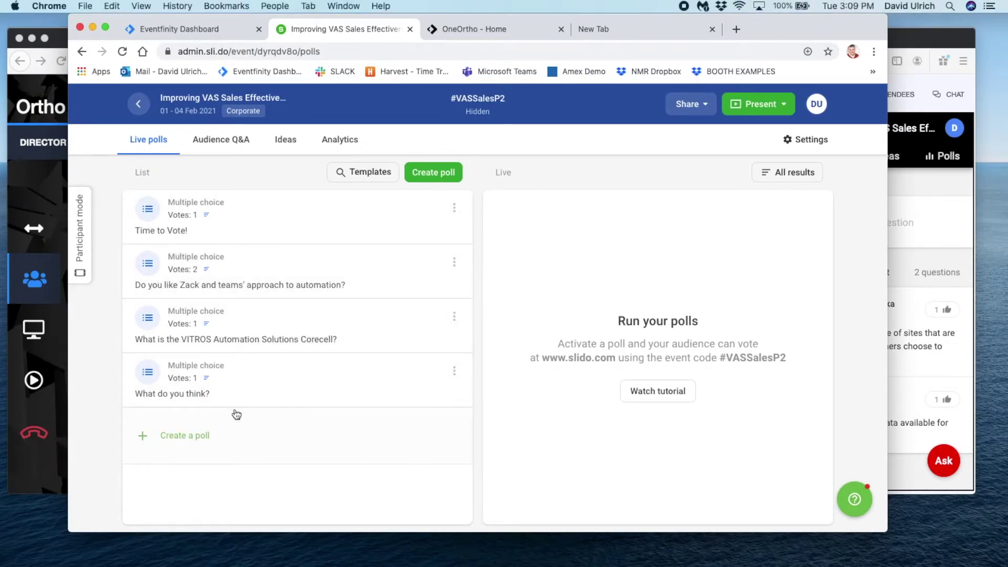
left_click_drag(780, 25, 710, 22)
left_click_drag(816, 30, 756, 24)
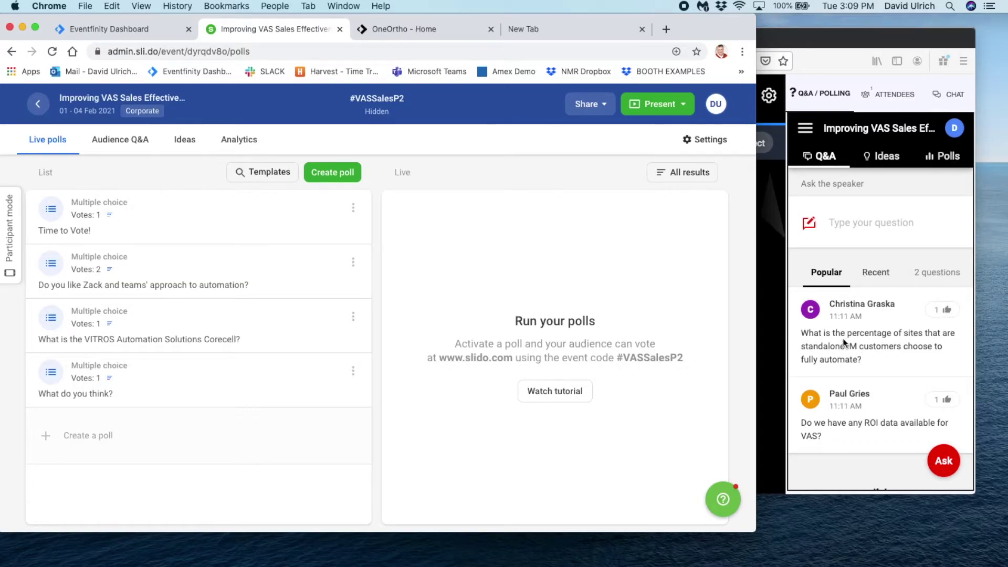
Sort the Eventfinity Q&A questions by Recent, then bring the Slido polls page back
left_click(877, 272)
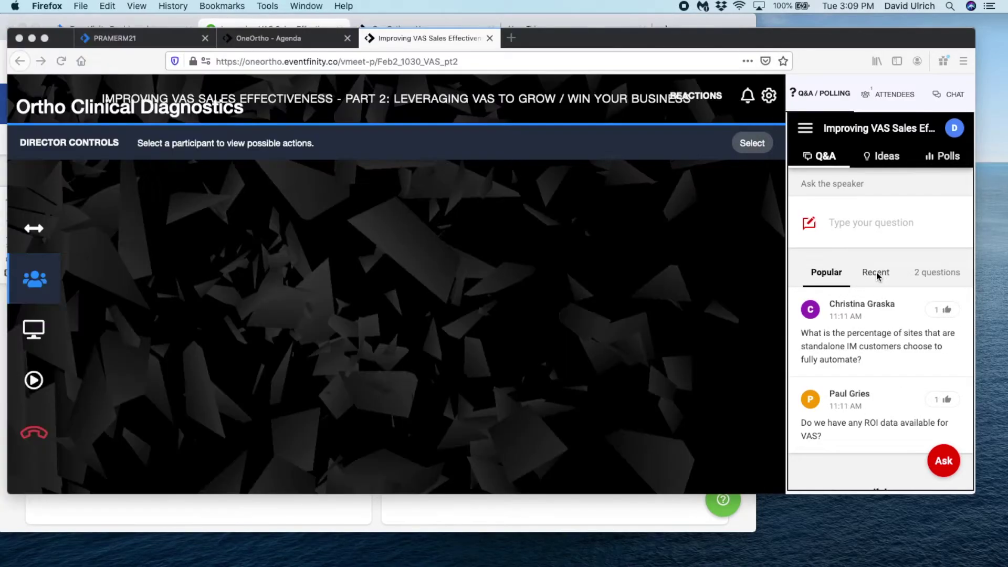
left_click(876, 273)
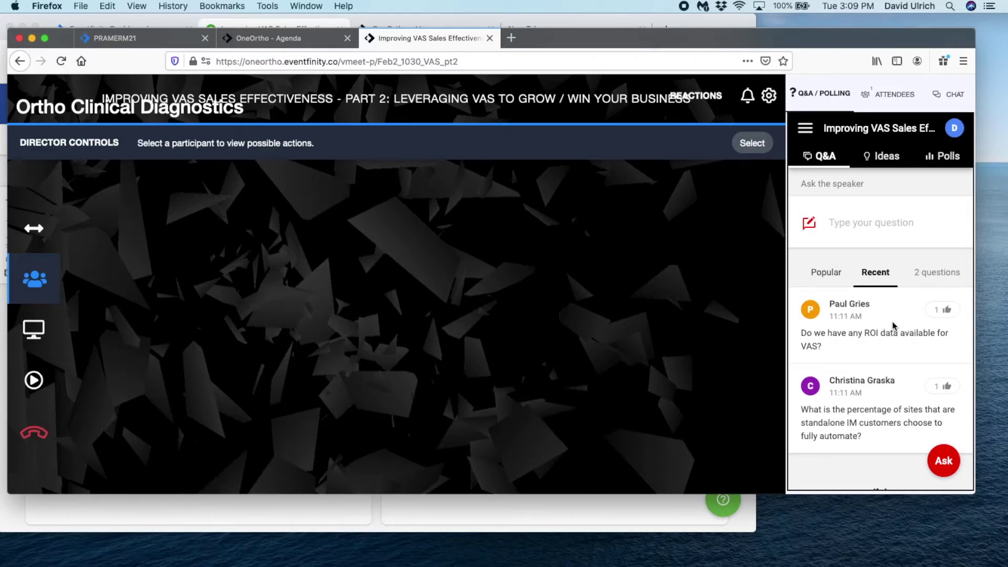
left_click(543, 18)
left_click_drag(502, 30, 614, 30)
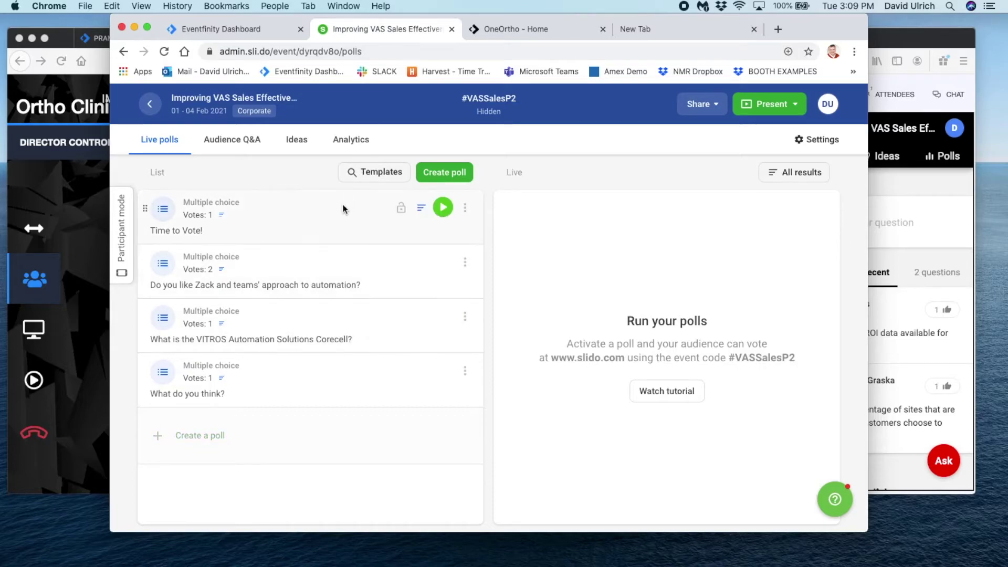
left_click(465, 209)
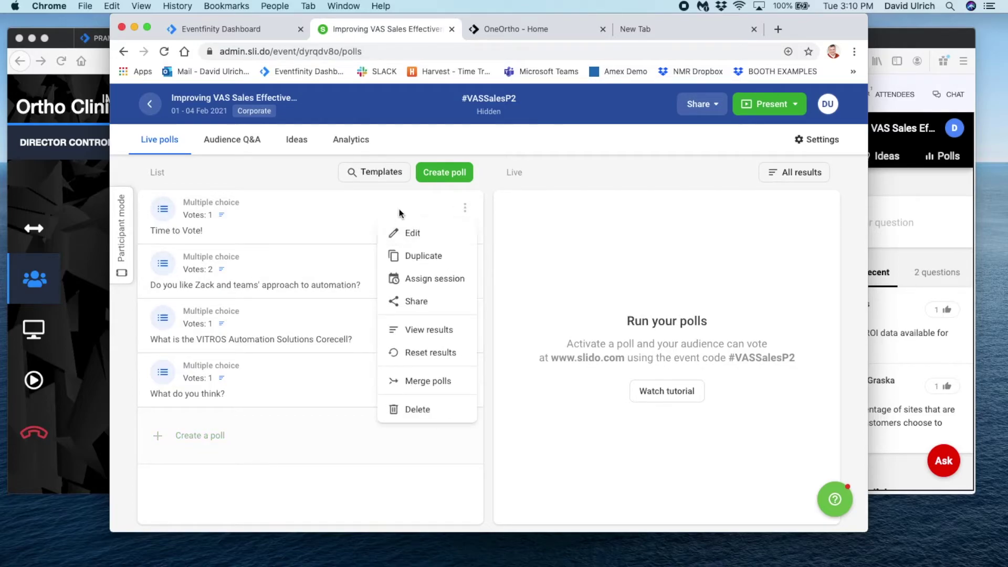
left_click(389, 232)
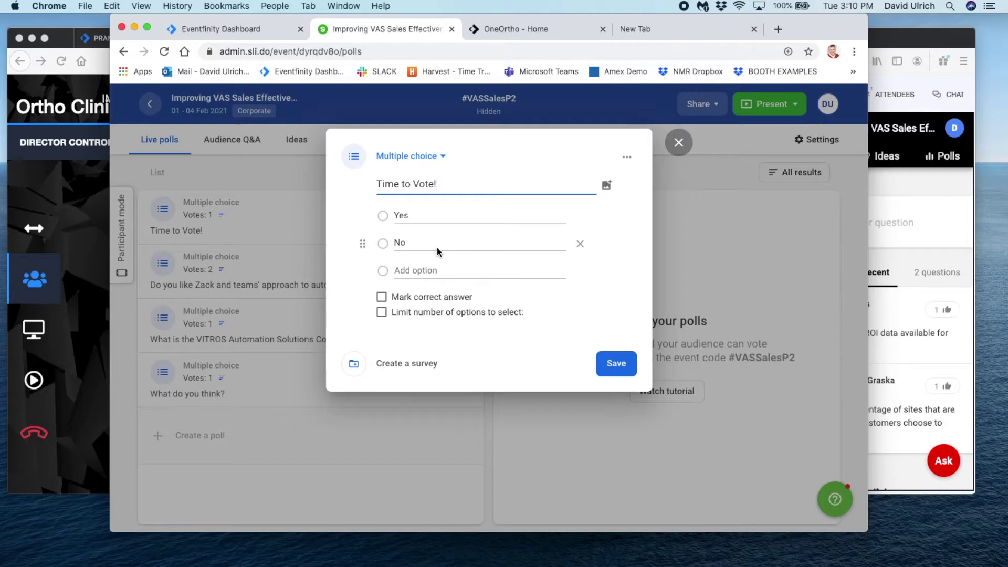
key("Escape")
left_click(465, 370)
left_click(437, 179)
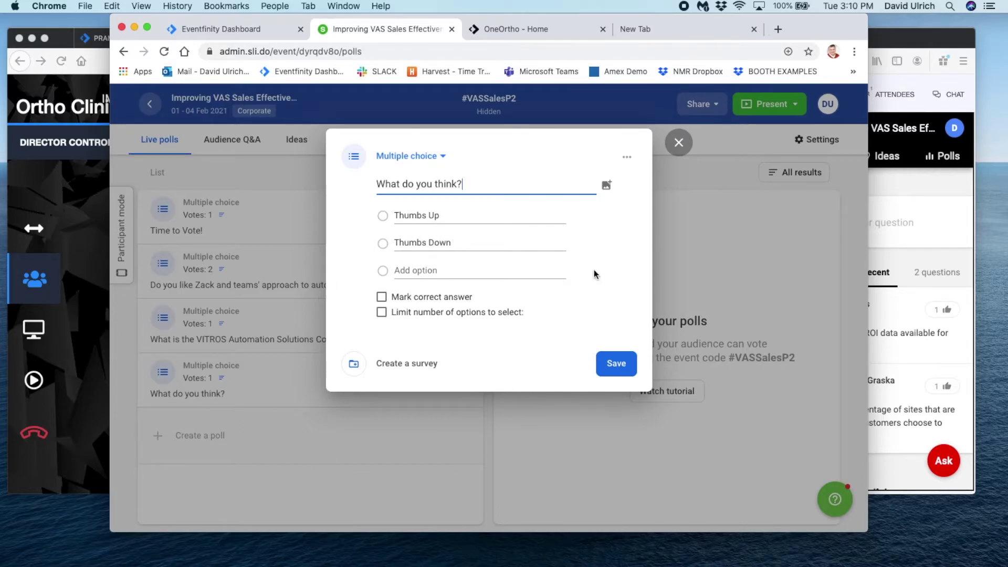
left_click(681, 146)
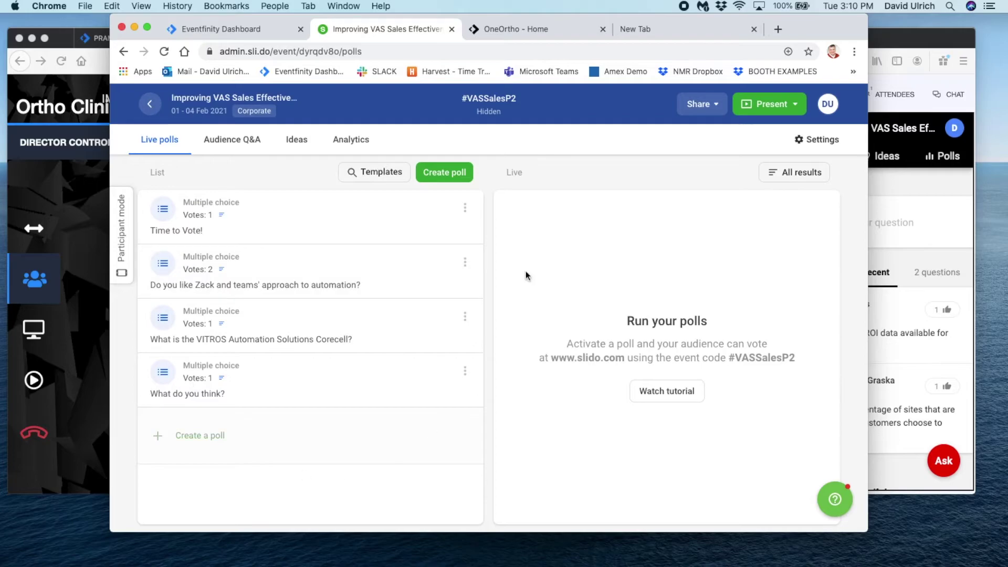
left_click(924, 178)
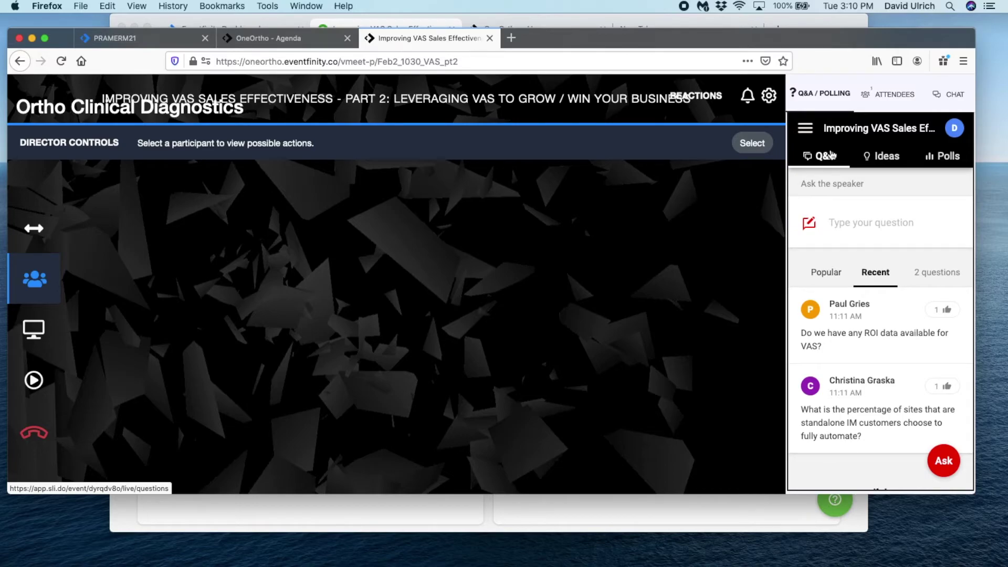
Move Slido left, activate the 'Time to Vote!' poll, then deactivate it after it shows 100% Yes
left_click(706, 20)
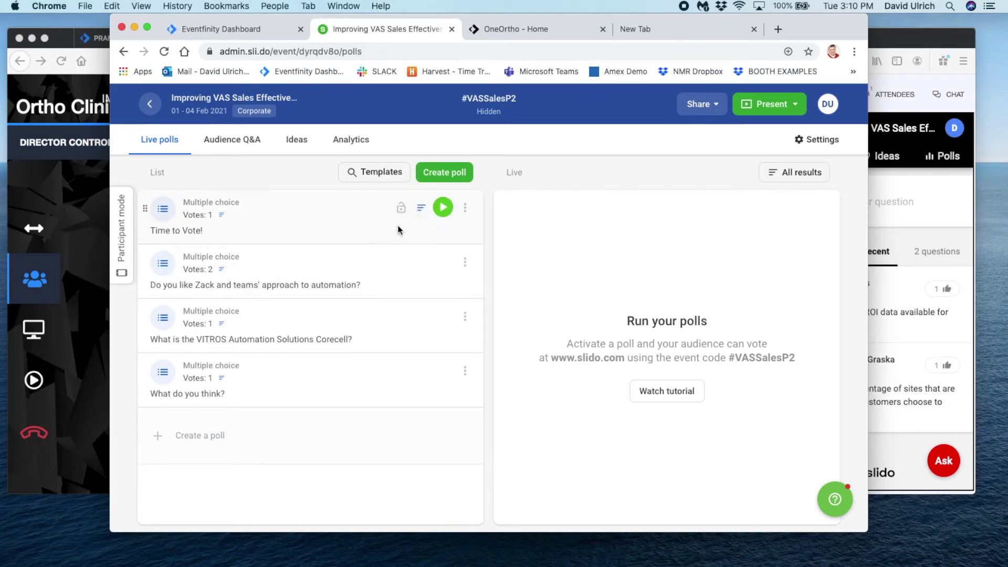
left_click_drag(826, 30, 721, 29)
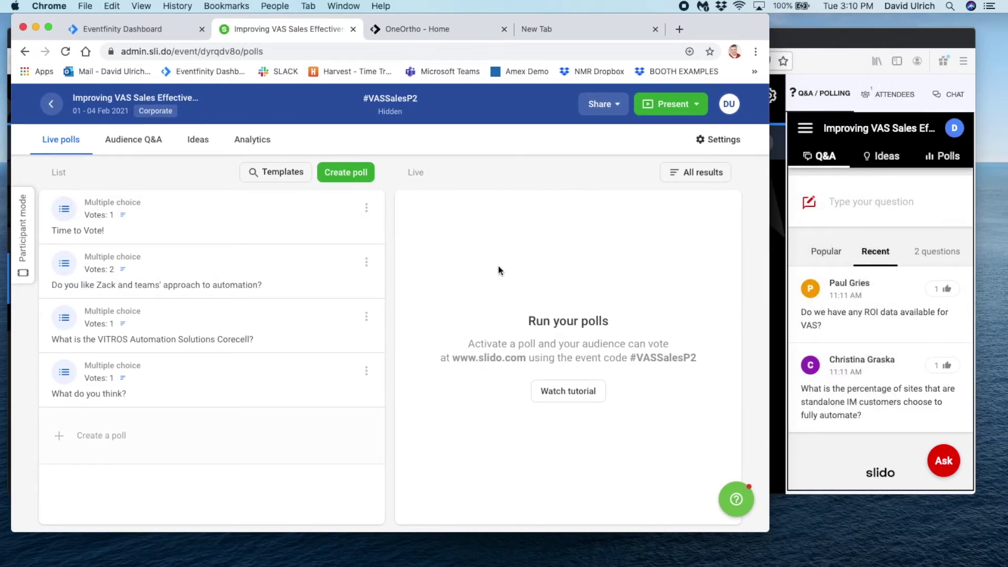
mouse_move(345, 208)
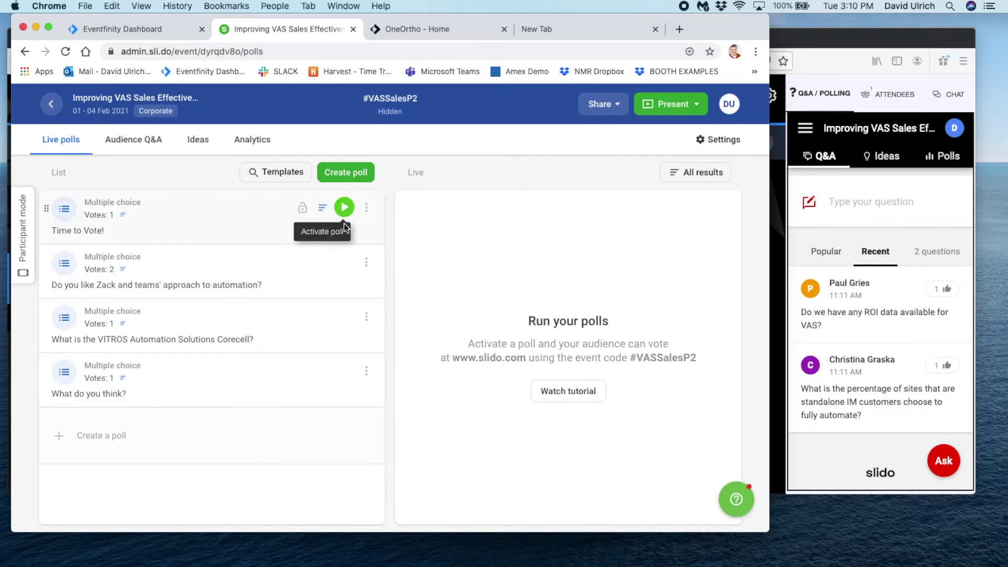
left_click(345, 208)
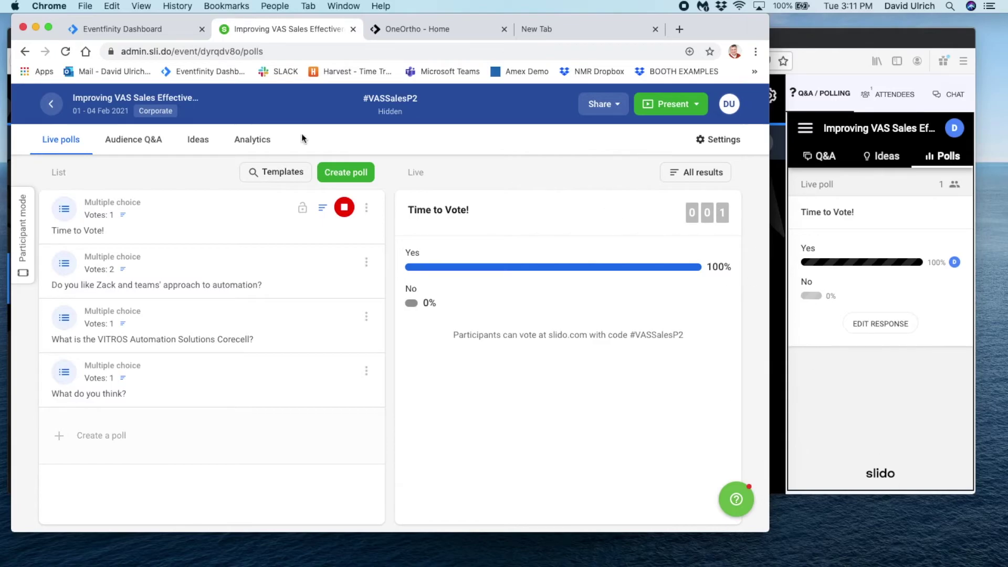
left_click(345, 209)
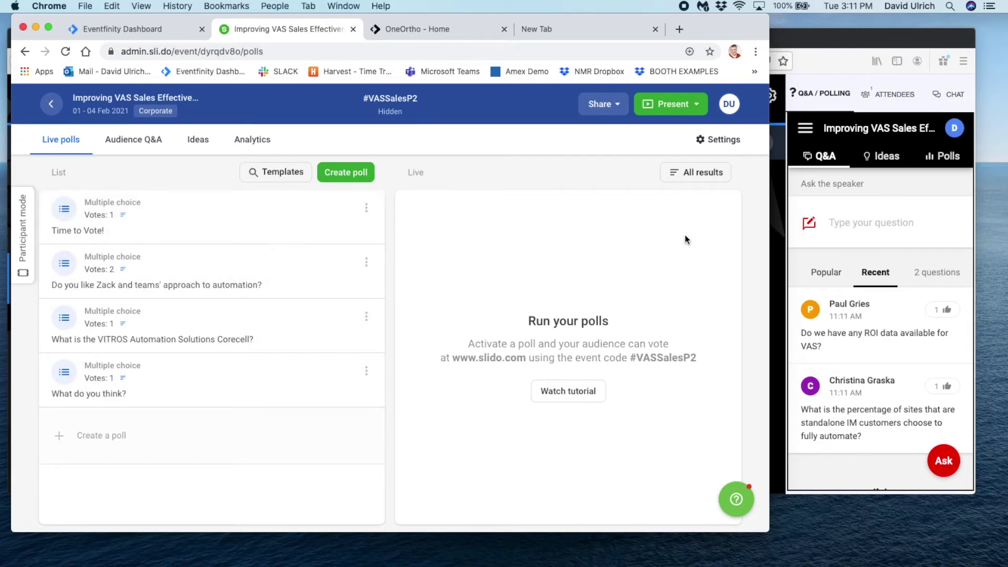
Shift Slido further left, reactivate 'Time to Vote!', then deactivate it to restore Q&A
left_click_drag(740, 30, 719, 30)
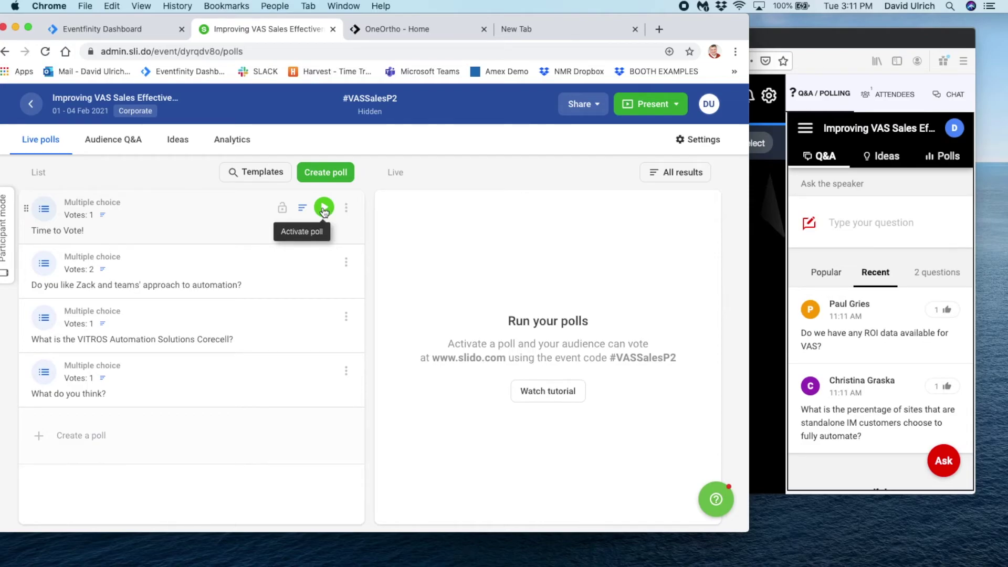
left_click(324, 208)
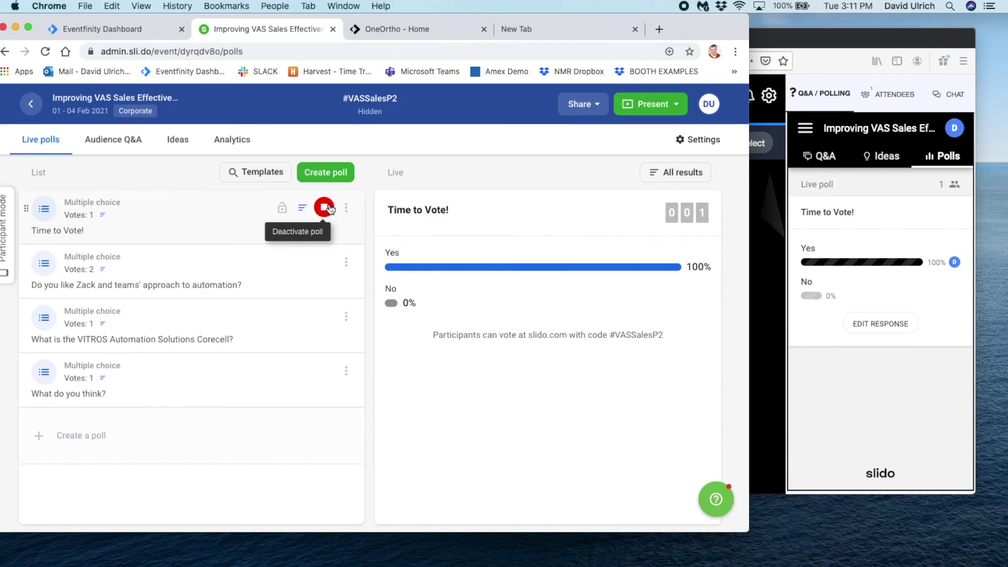
left_click(329, 208)
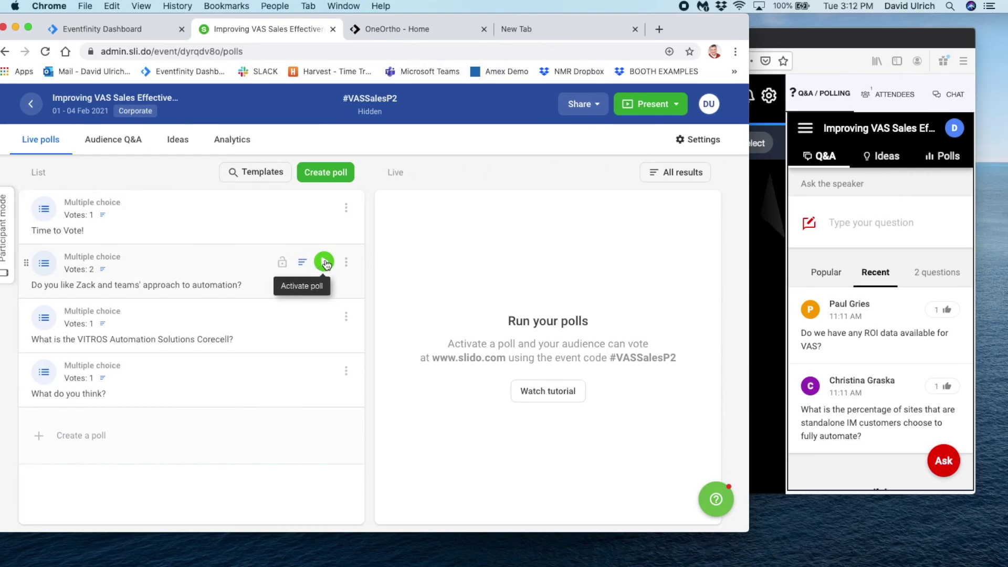
Activate and then deactivate the automation-approach poll, then reposition the Slido window
left_click(325, 262)
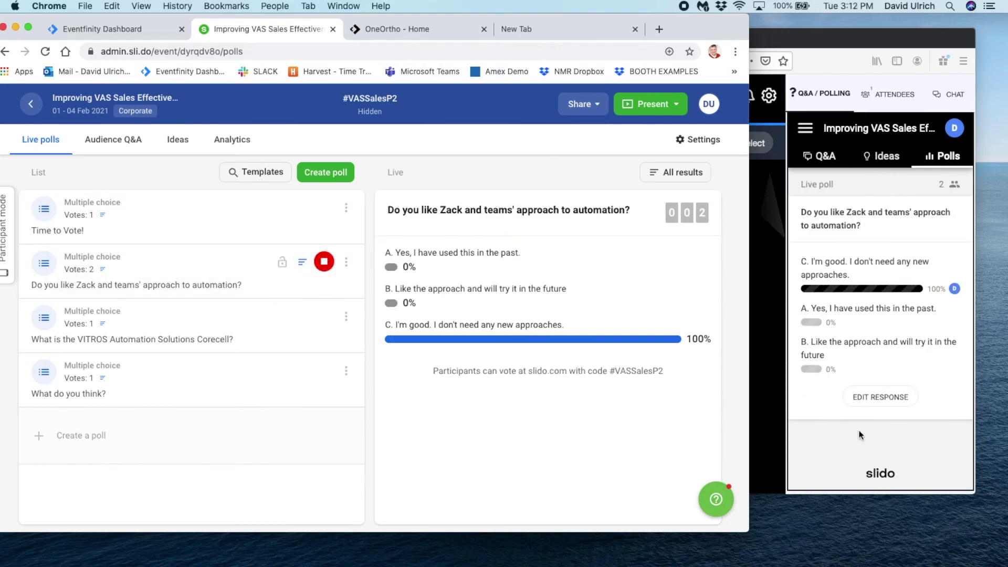
left_click(324, 261)
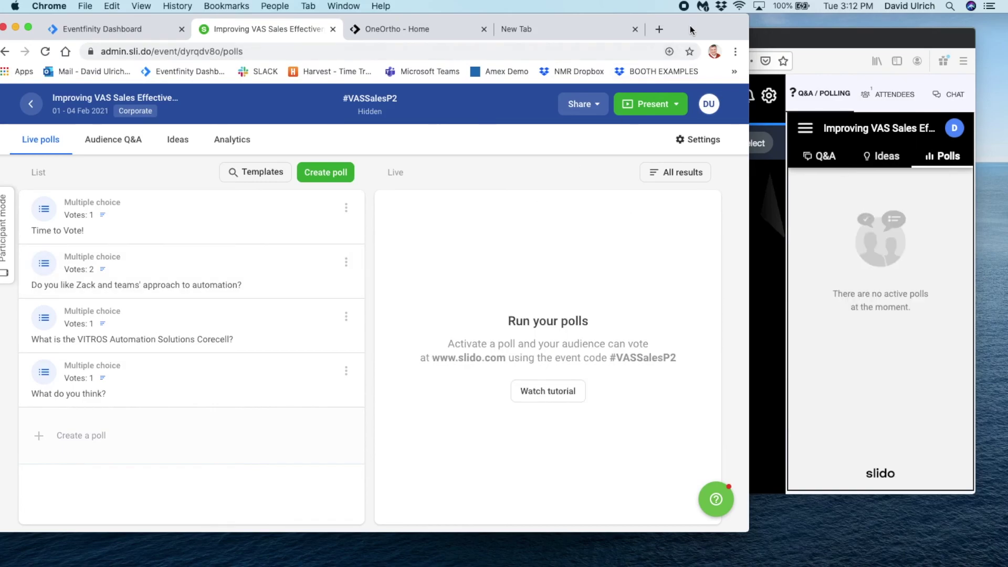
left_click_drag(692, 29, 774, 25)
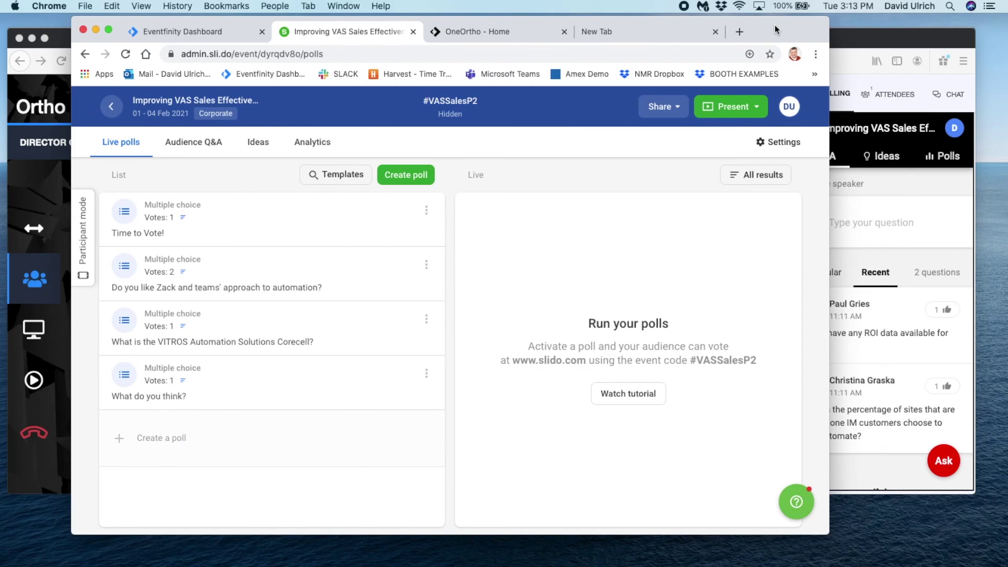
left_click_drag(774, 25, 740, 24)
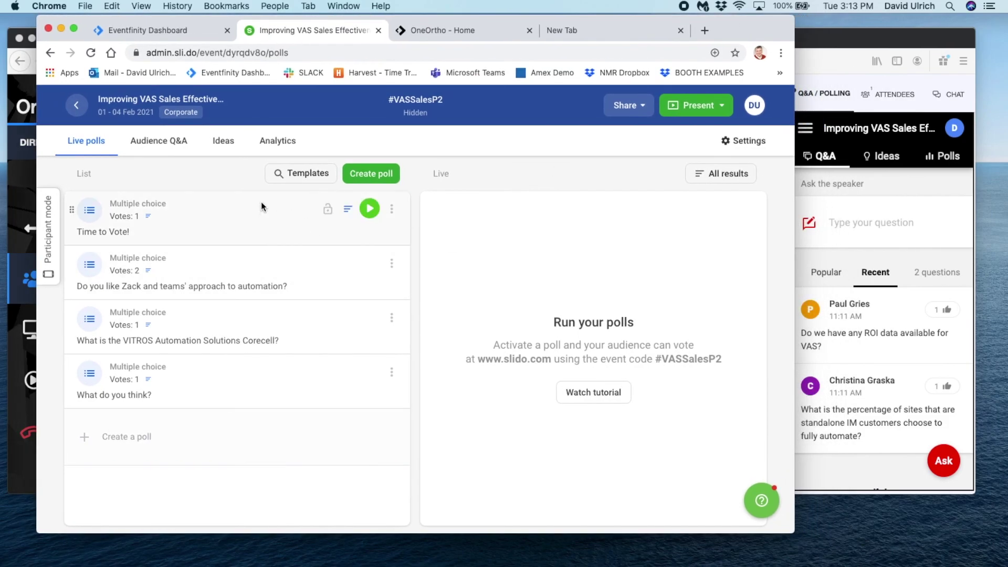